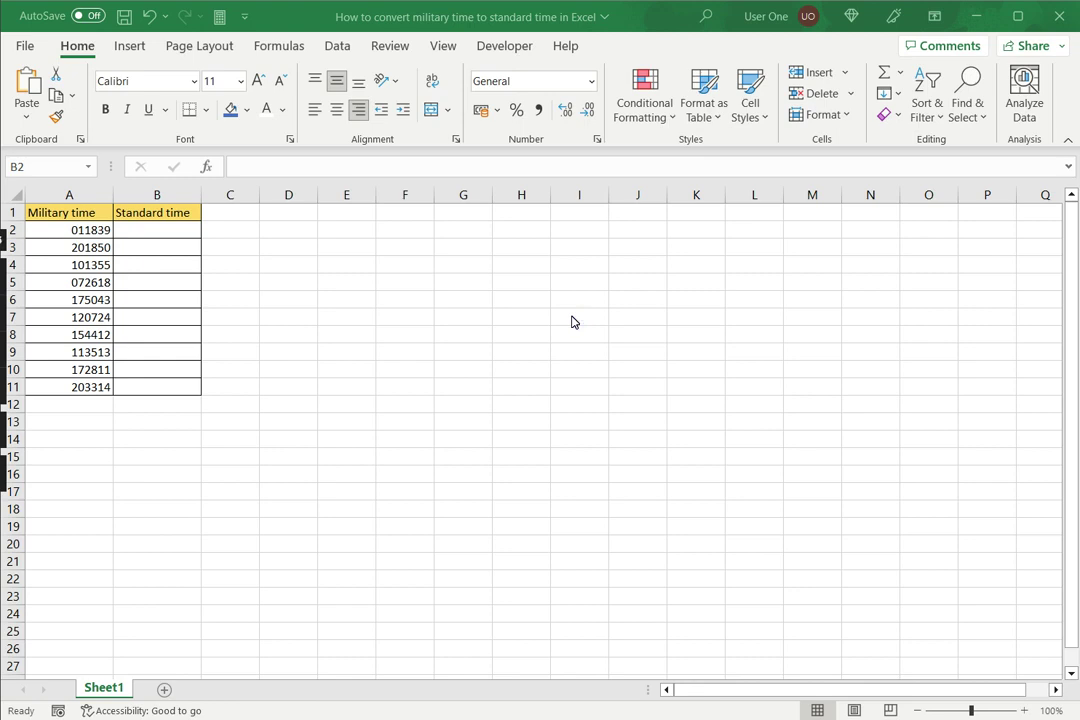
Enter the formula =LEFT(A2,2)&":"&MID(A2,3,2)&":"&RIGHT(A2,2) in cell B2 to split the military time with colons.
click(186, 233)
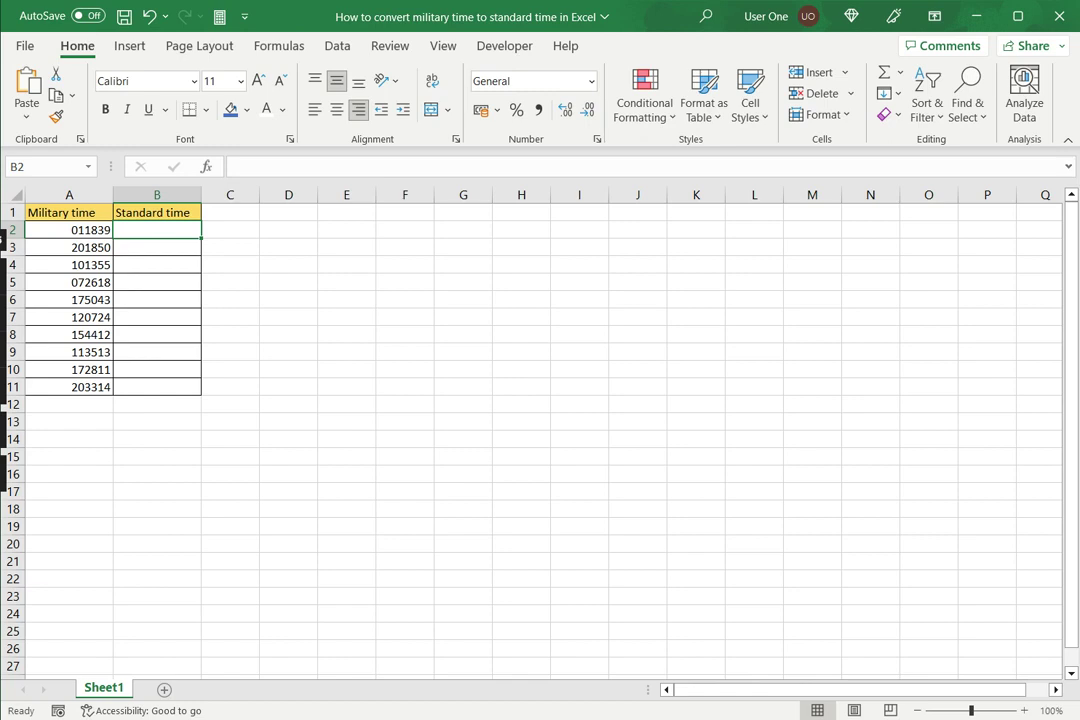
text(=lef)
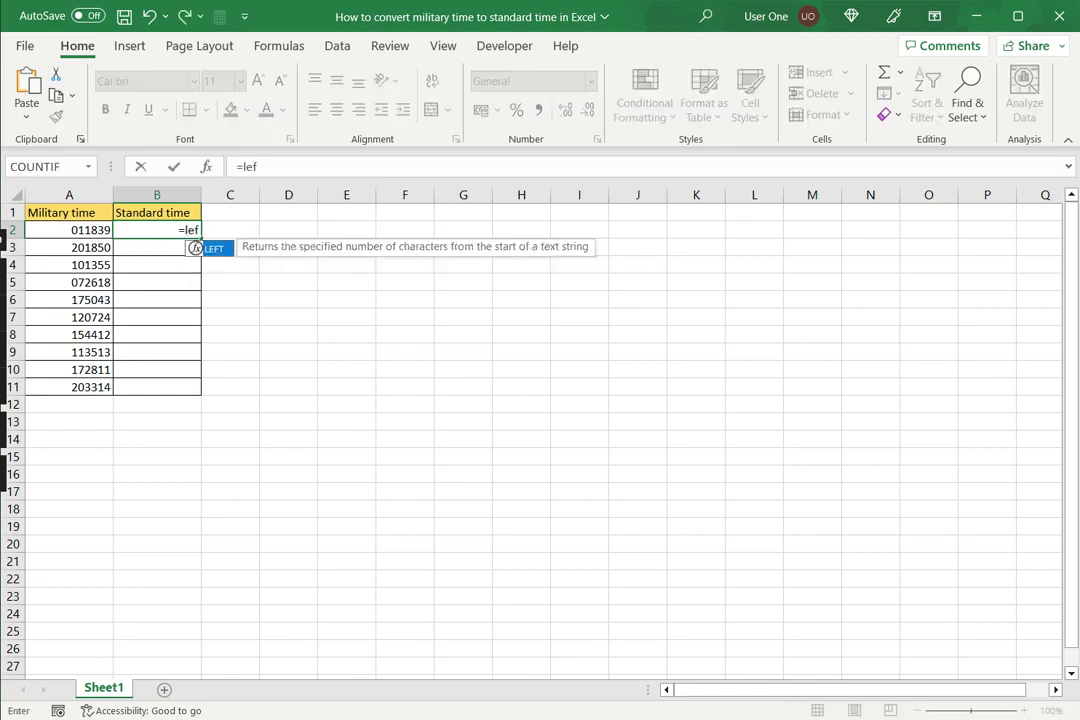
text(t()
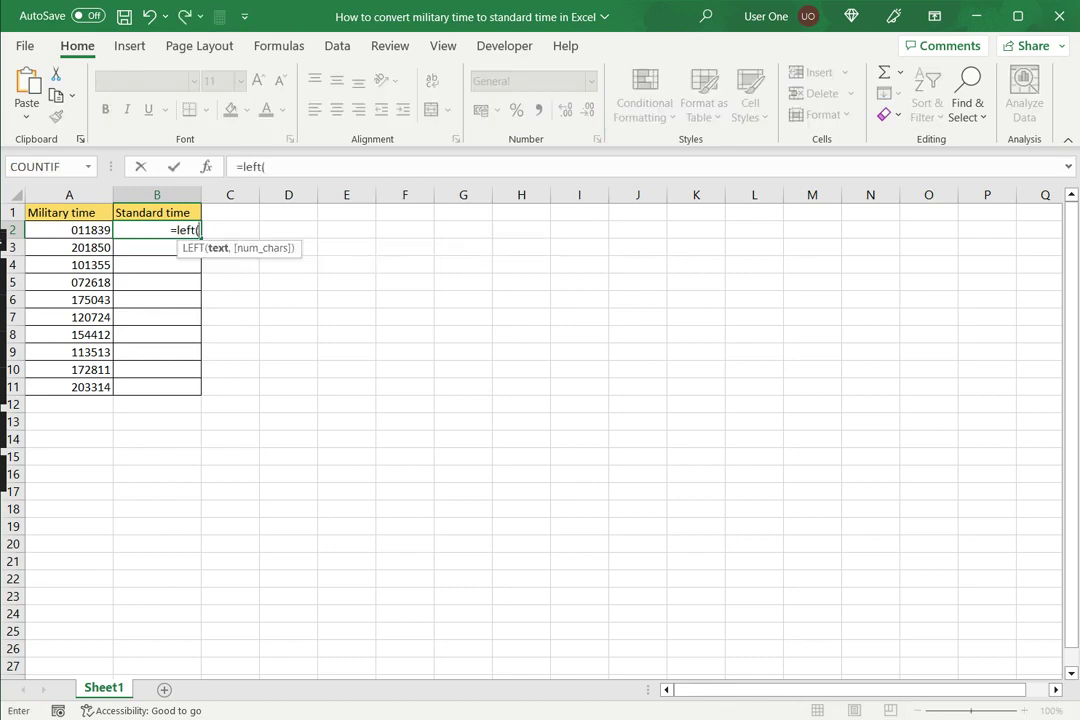
click(69, 230)
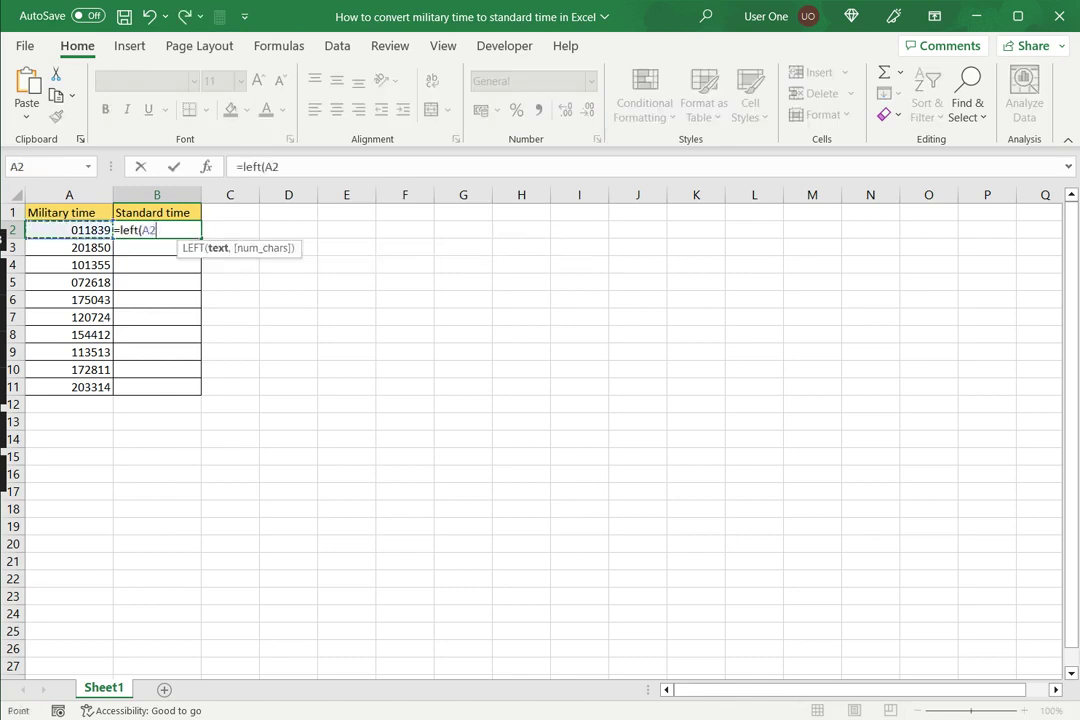
text(,2))
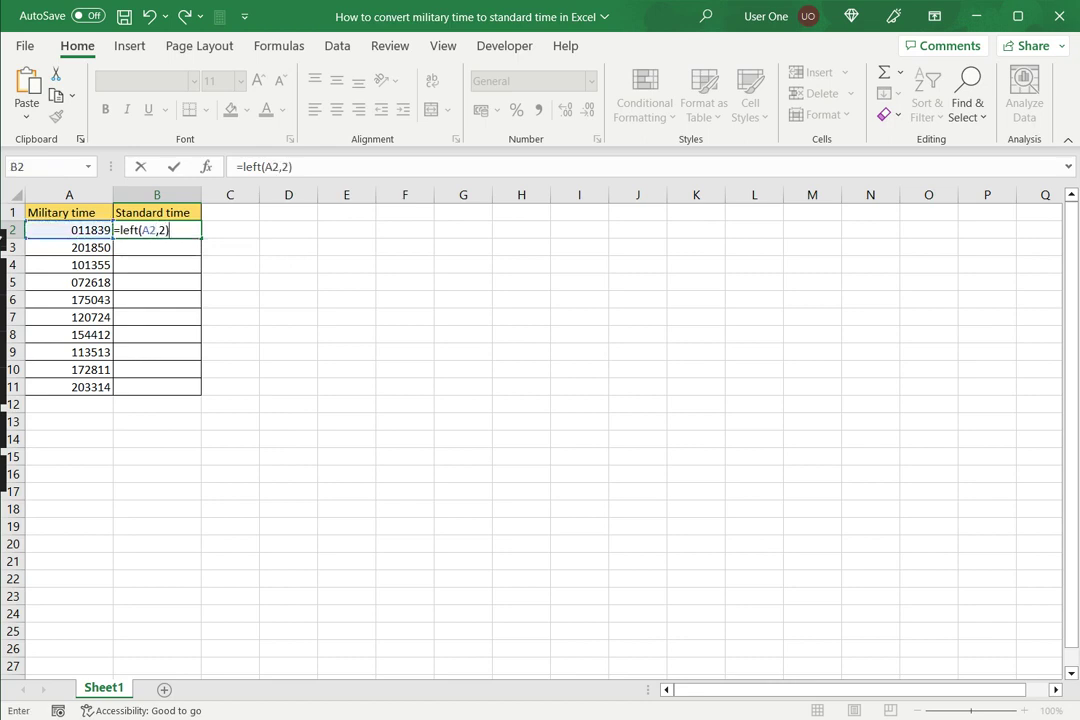
text(&":"&)
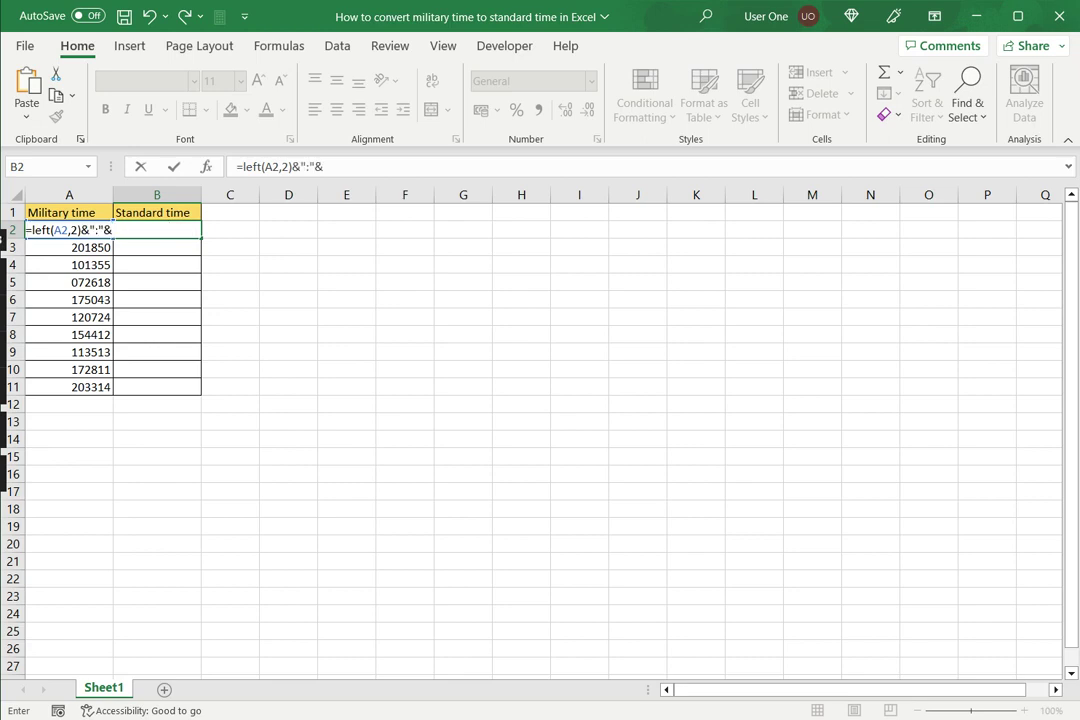
text(mid)
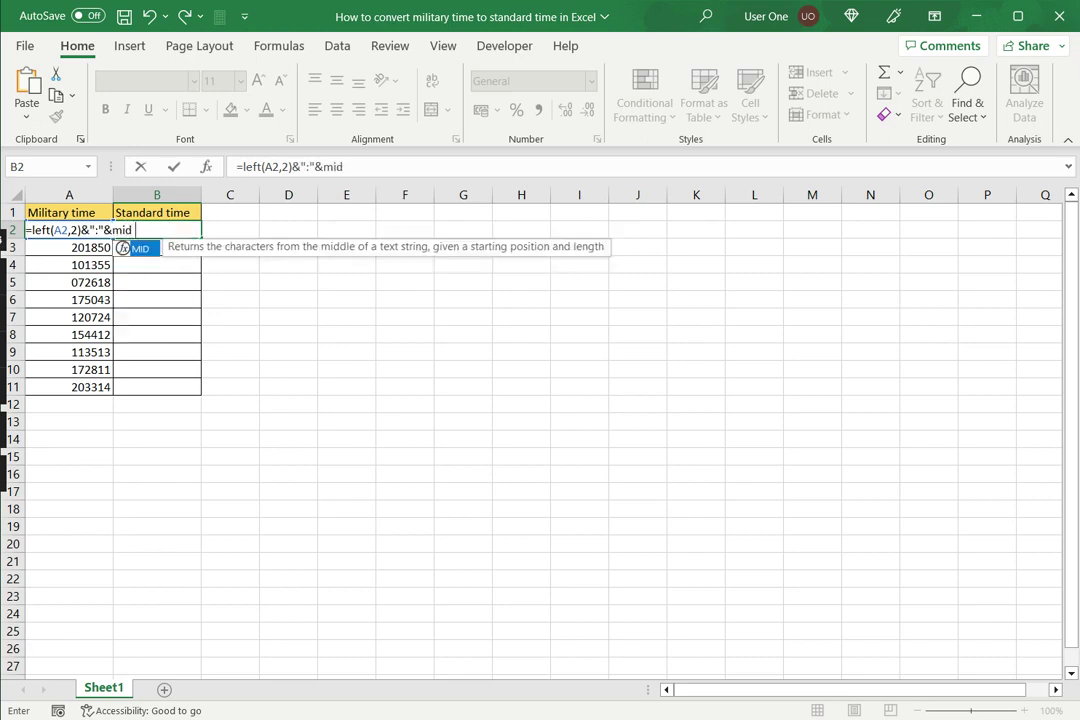
text((a2)
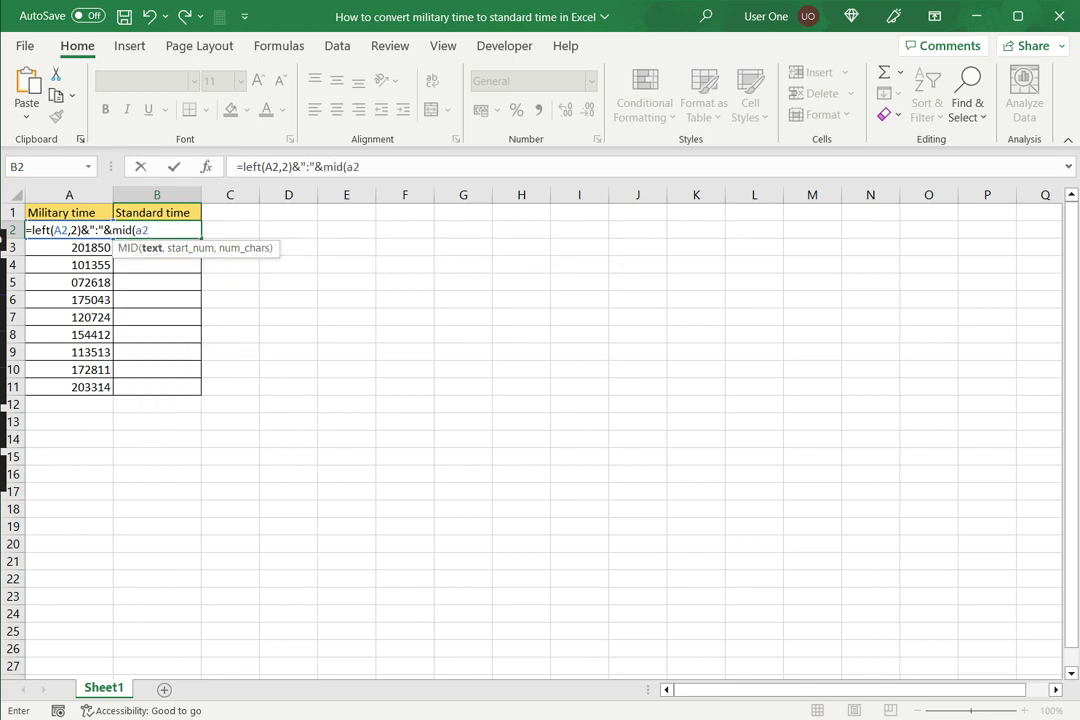
text(,3,)
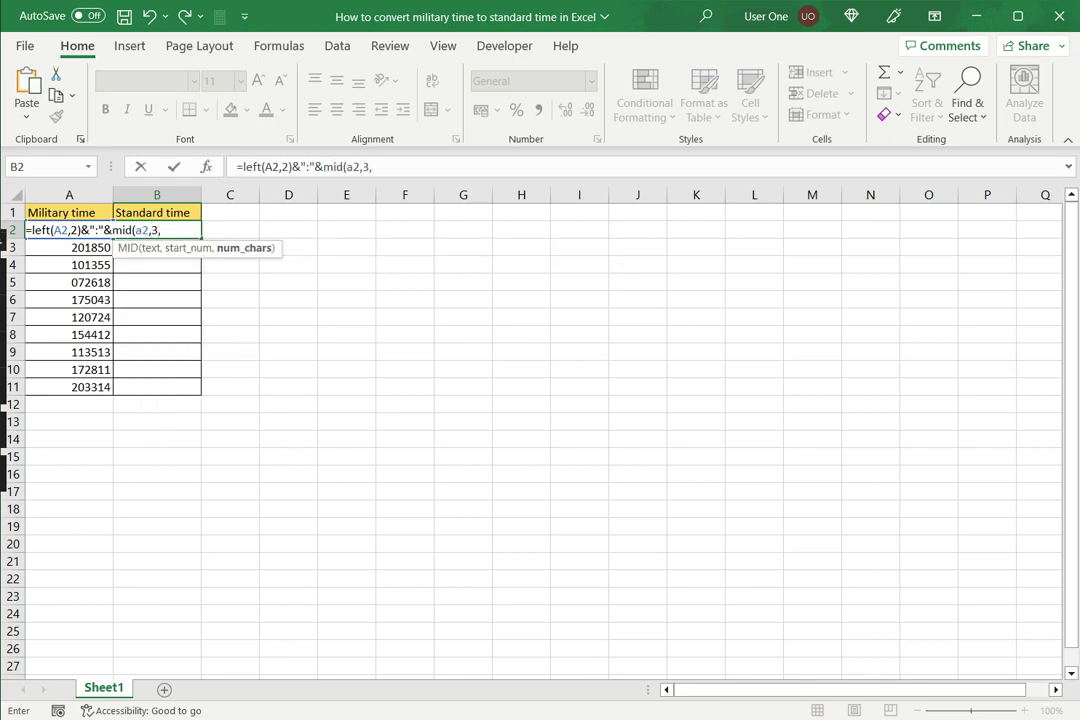
text(2)&")
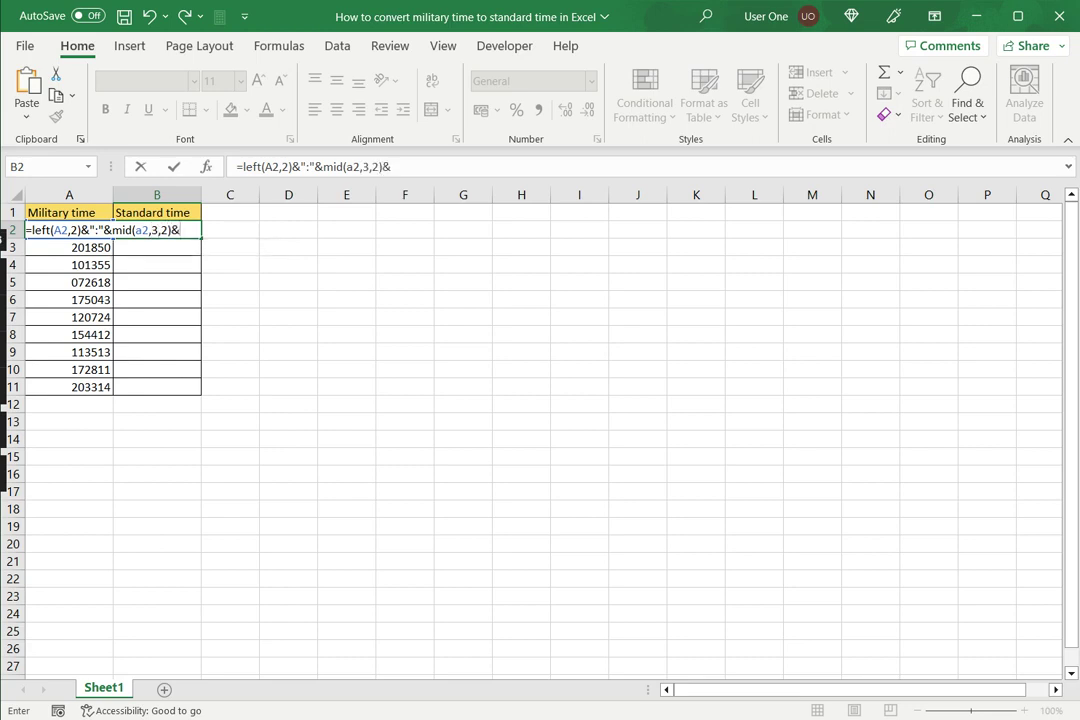
text(:"&right()
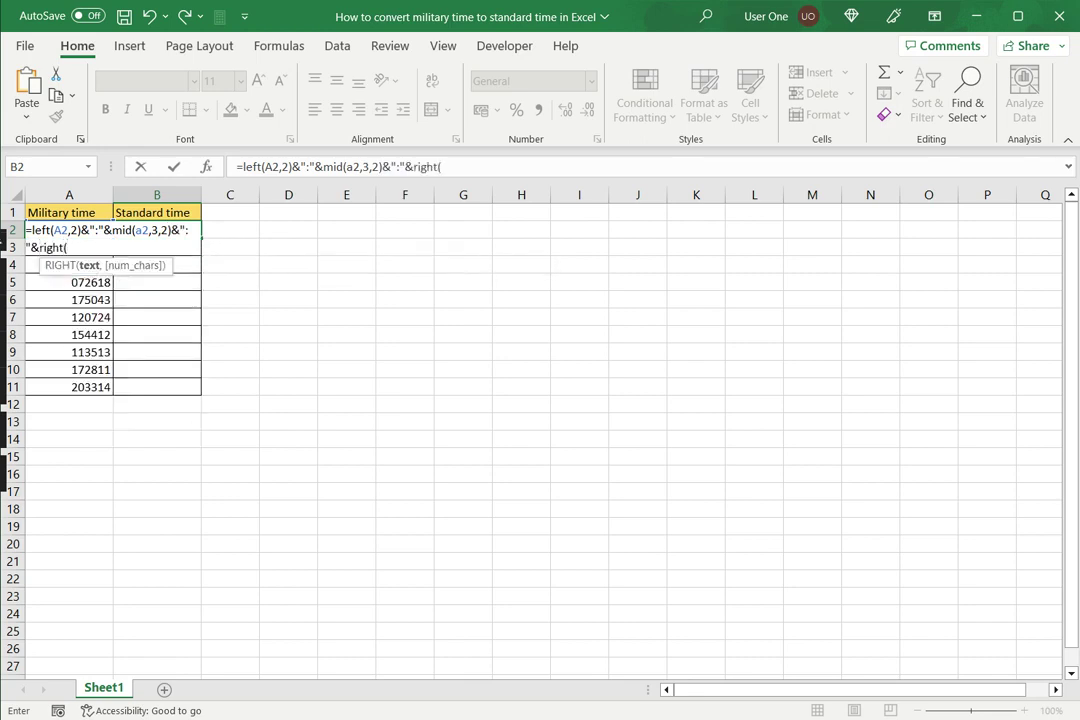
text(a2,2)
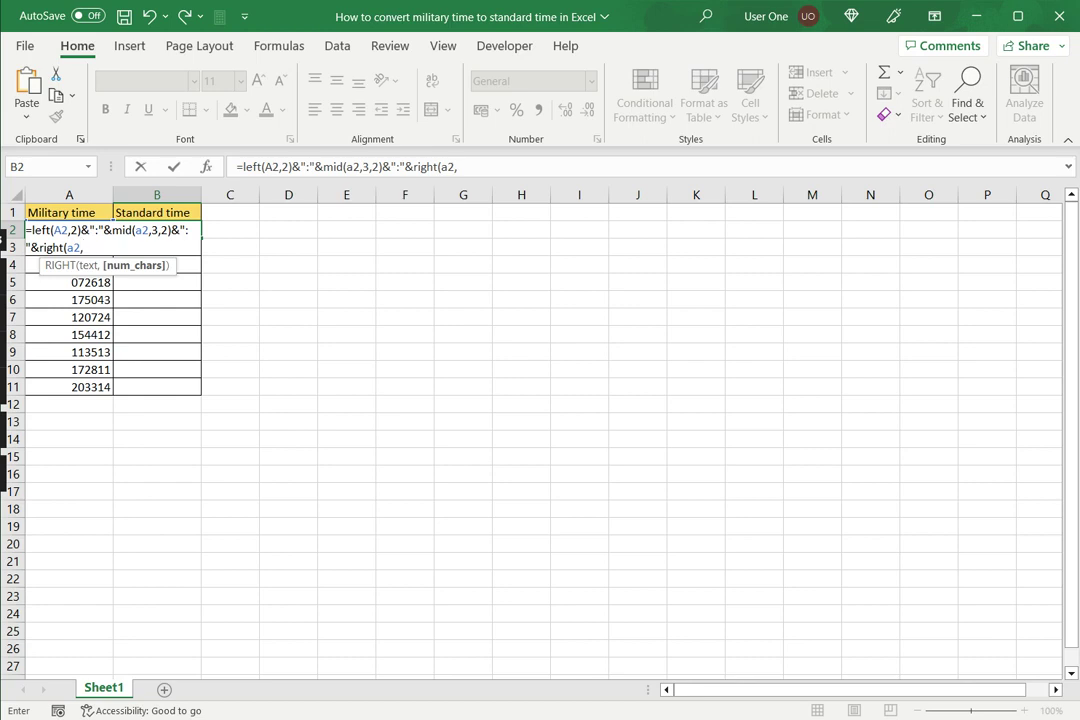
text())
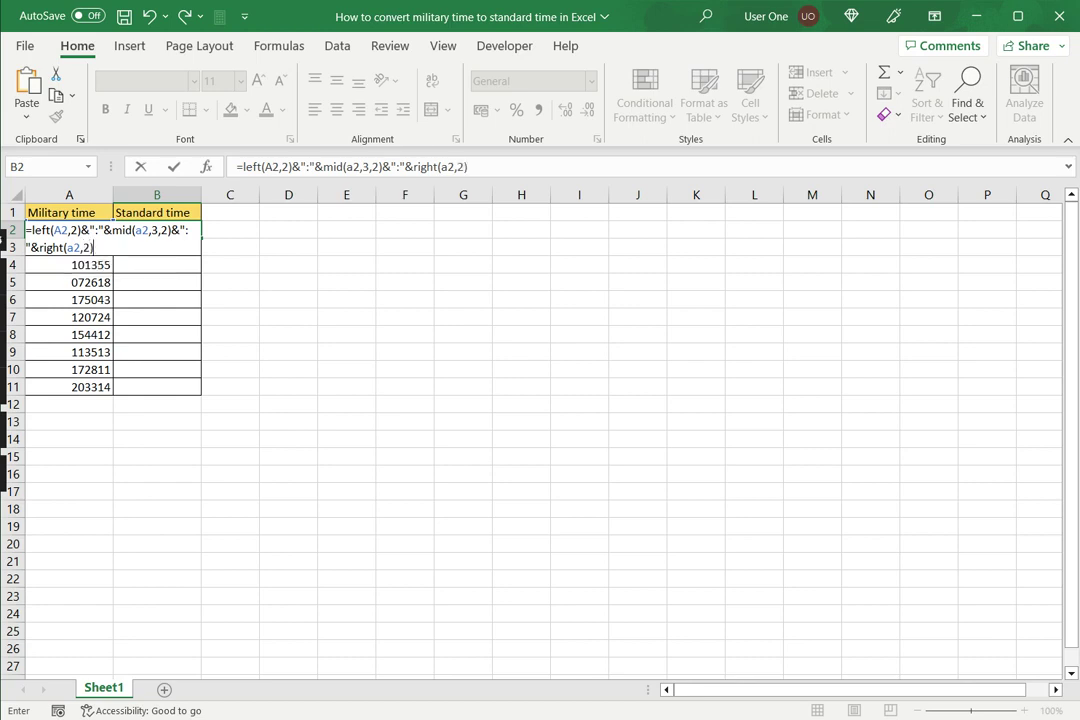
key(ctrl+Return)
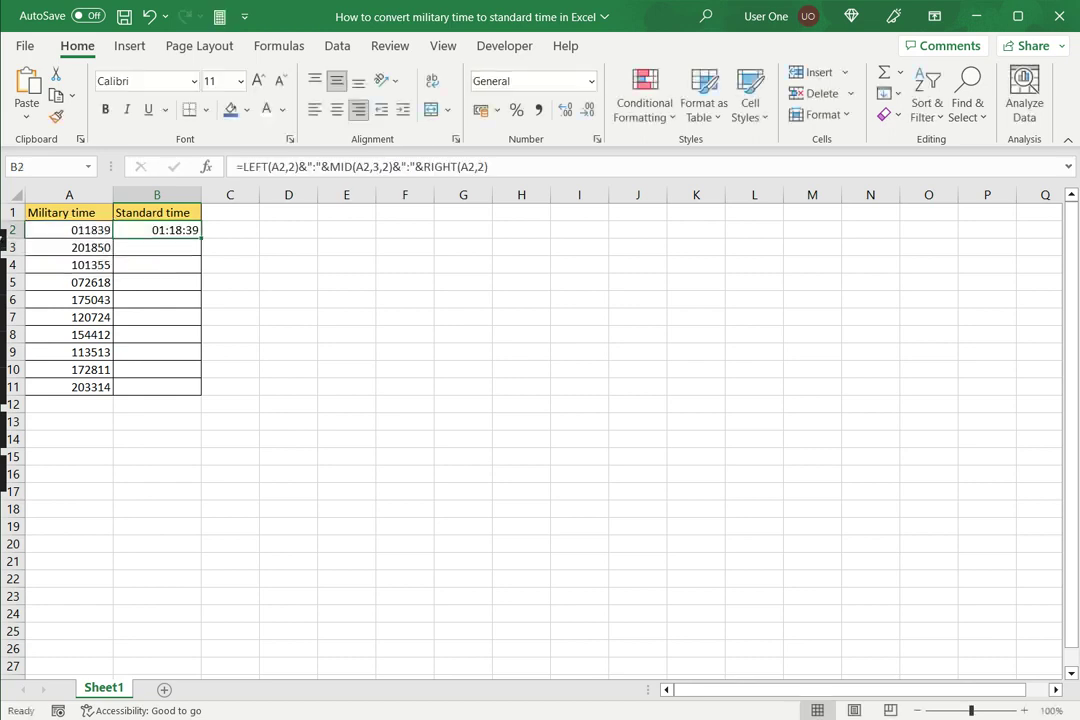
Wrap the whole formula in B2 in the TIMEVALUE function and fill it down through B11.
click(69, 230)
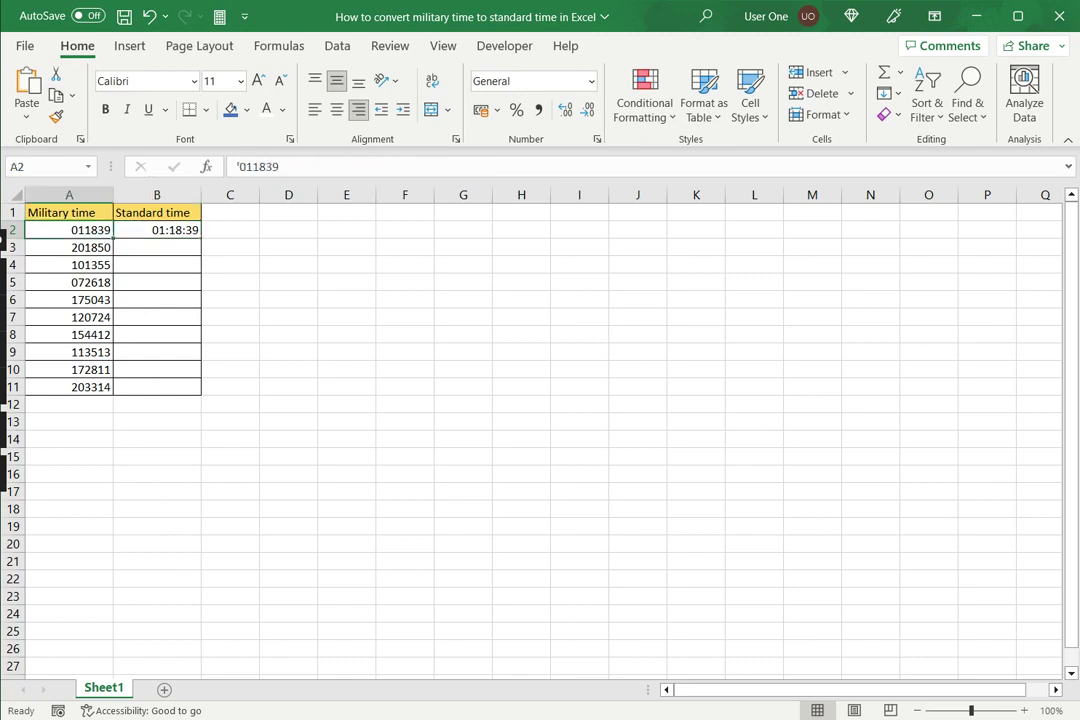
click(157, 230)
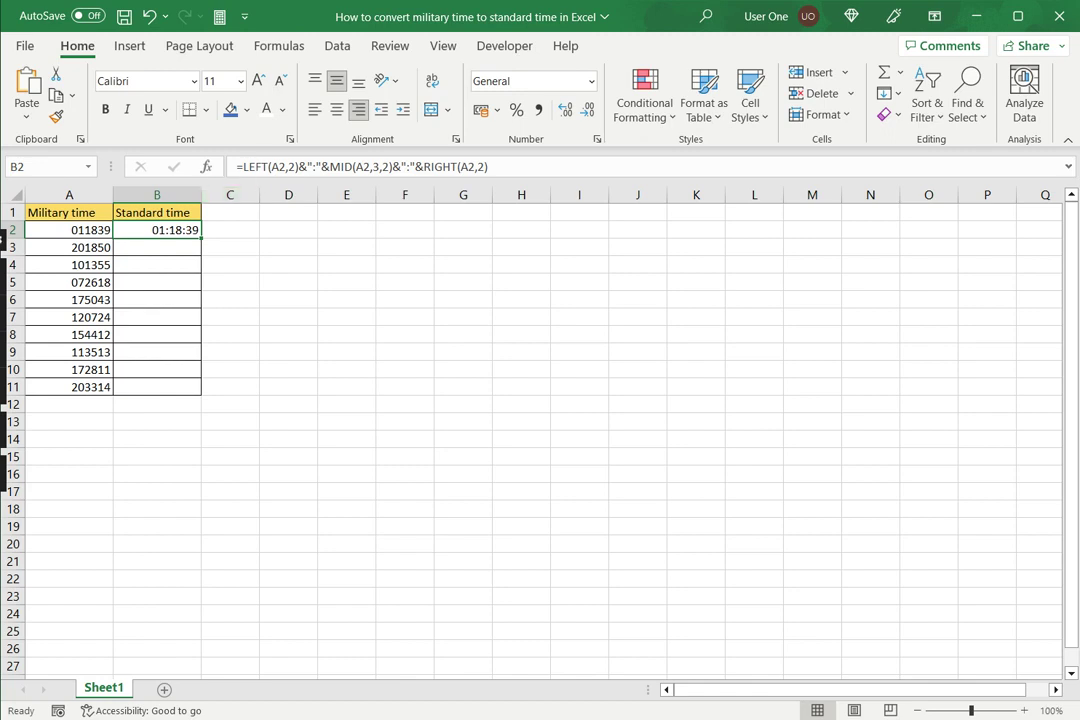
click(236, 167)
text(timevalue)
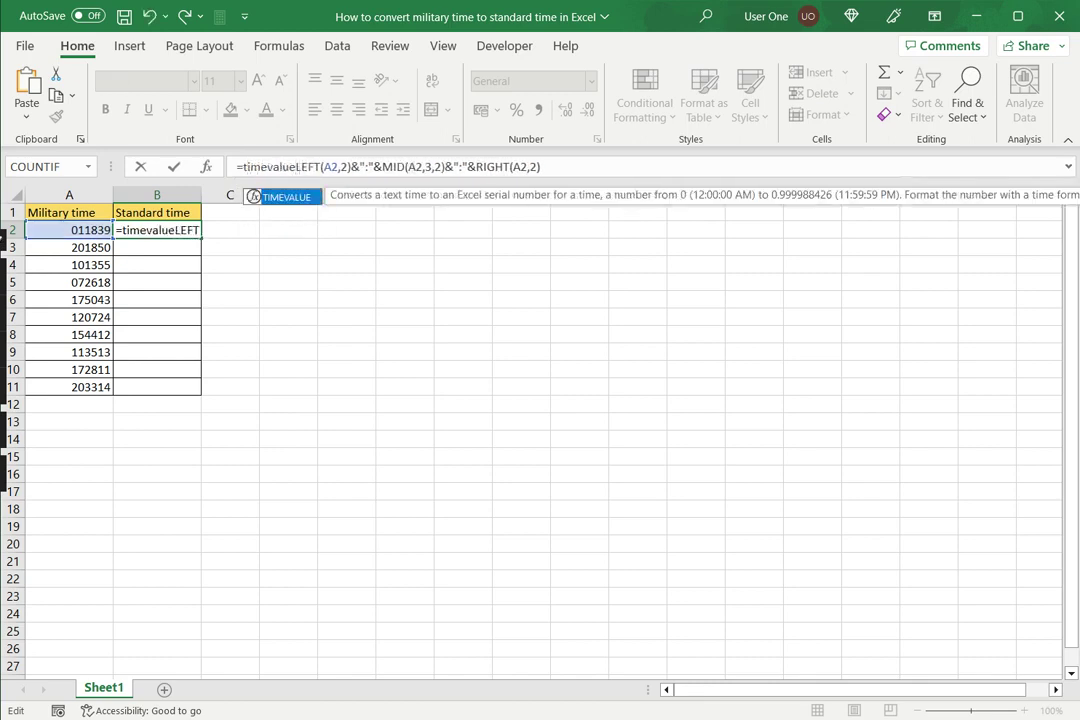
text(()
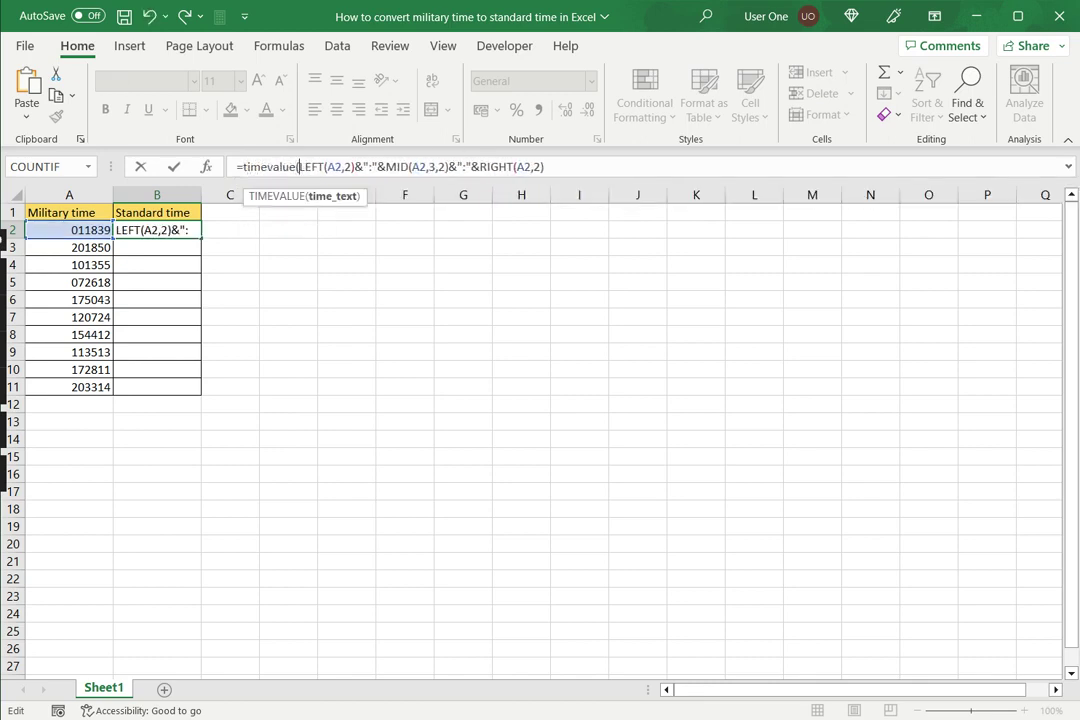
click(544, 166)
text())
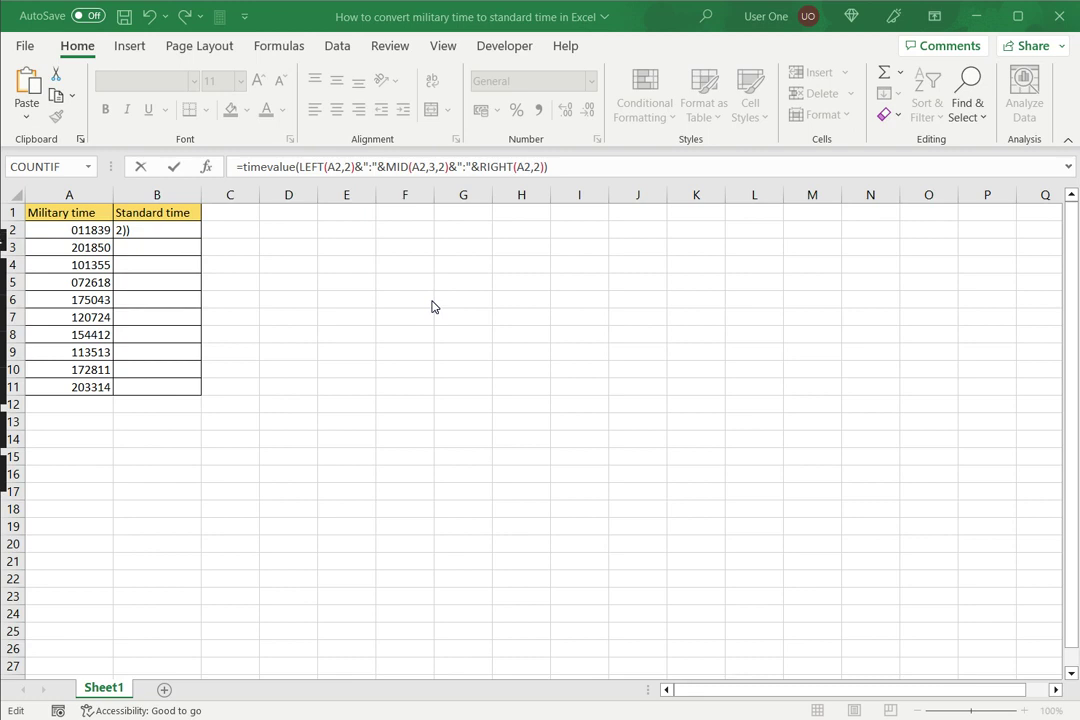
key(Return)
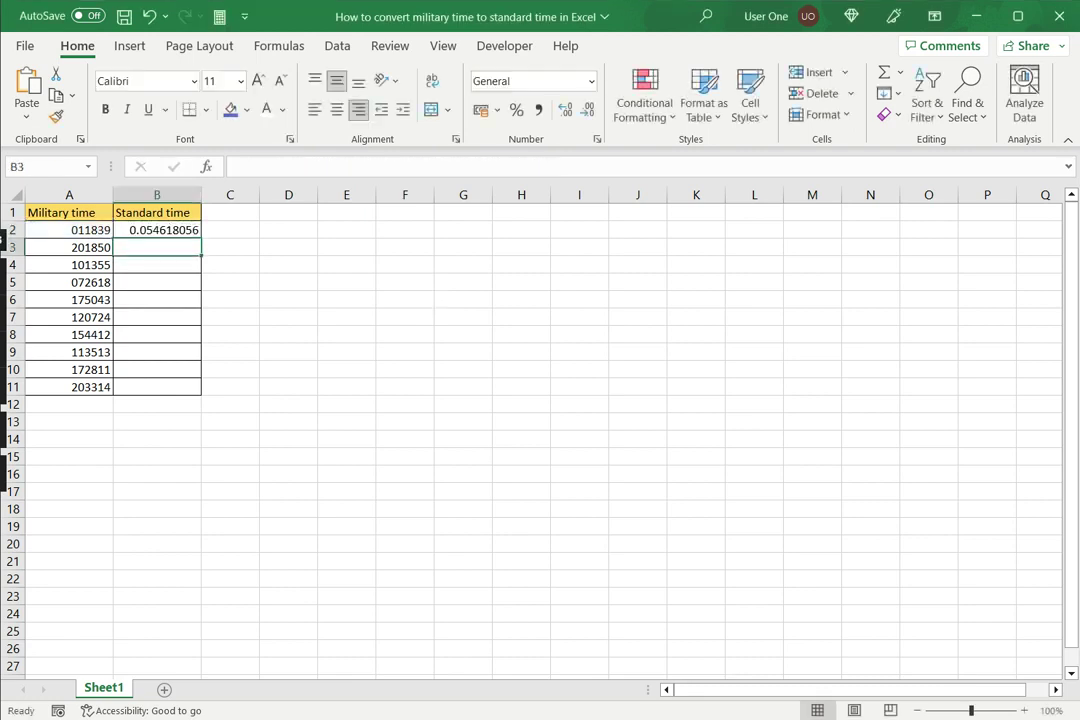
click(156, 230)
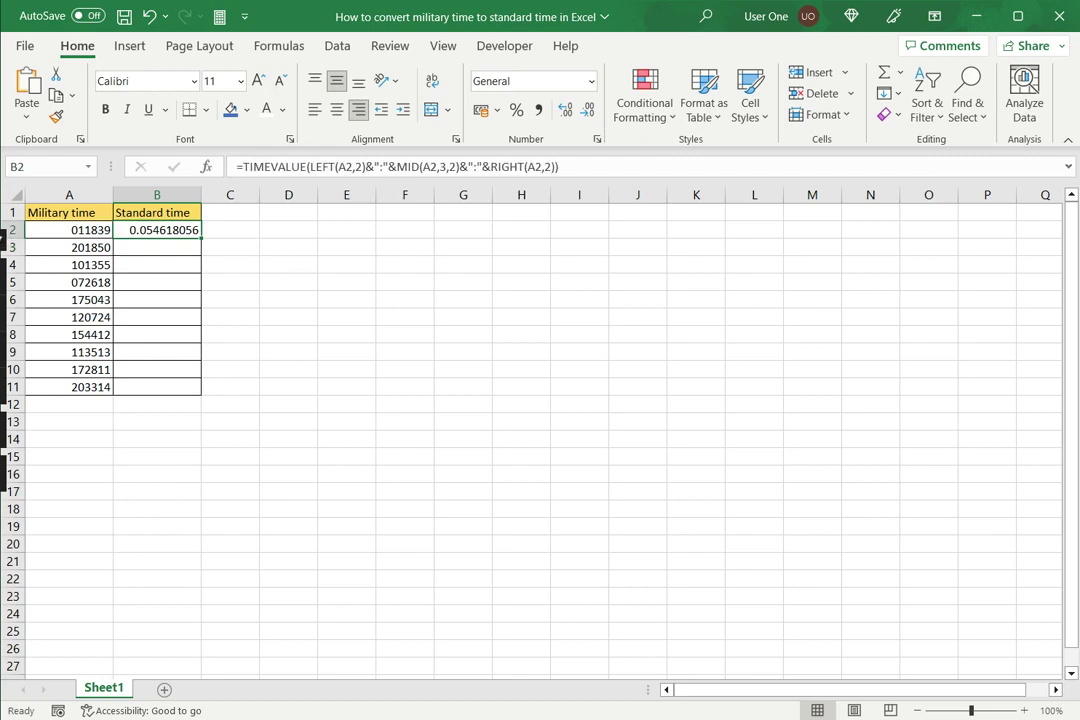
drag(200, 238, 196, 390)
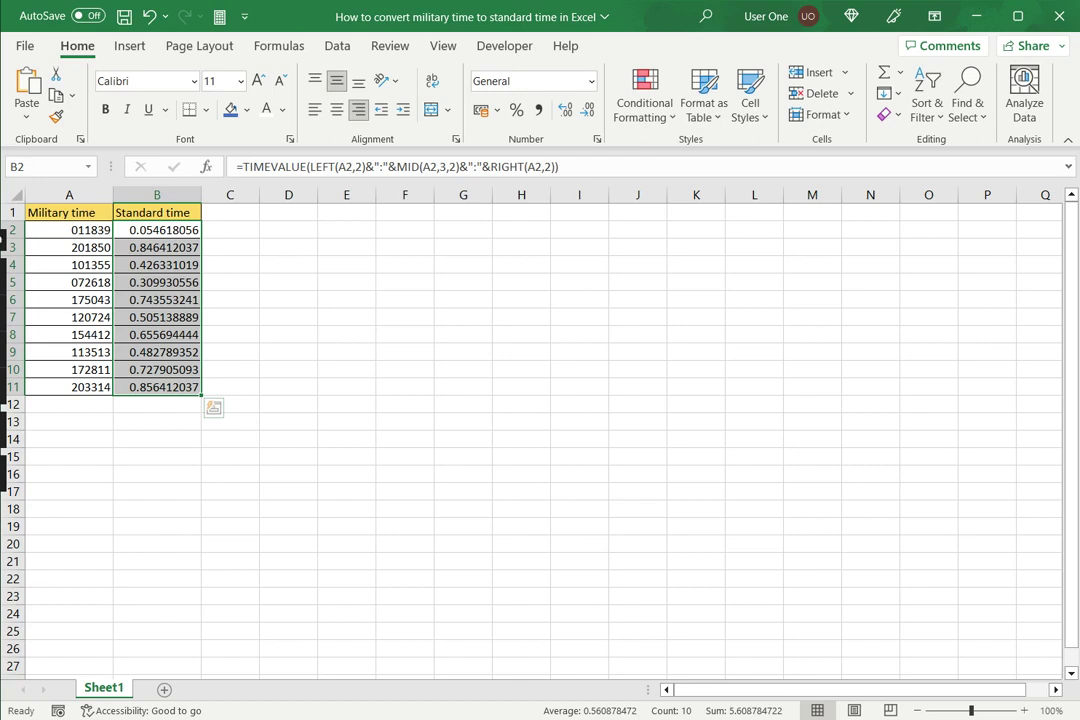
Format cells B2:B11 with the Time category, using the 01:30:55 PM type.
right_click(178, 343)
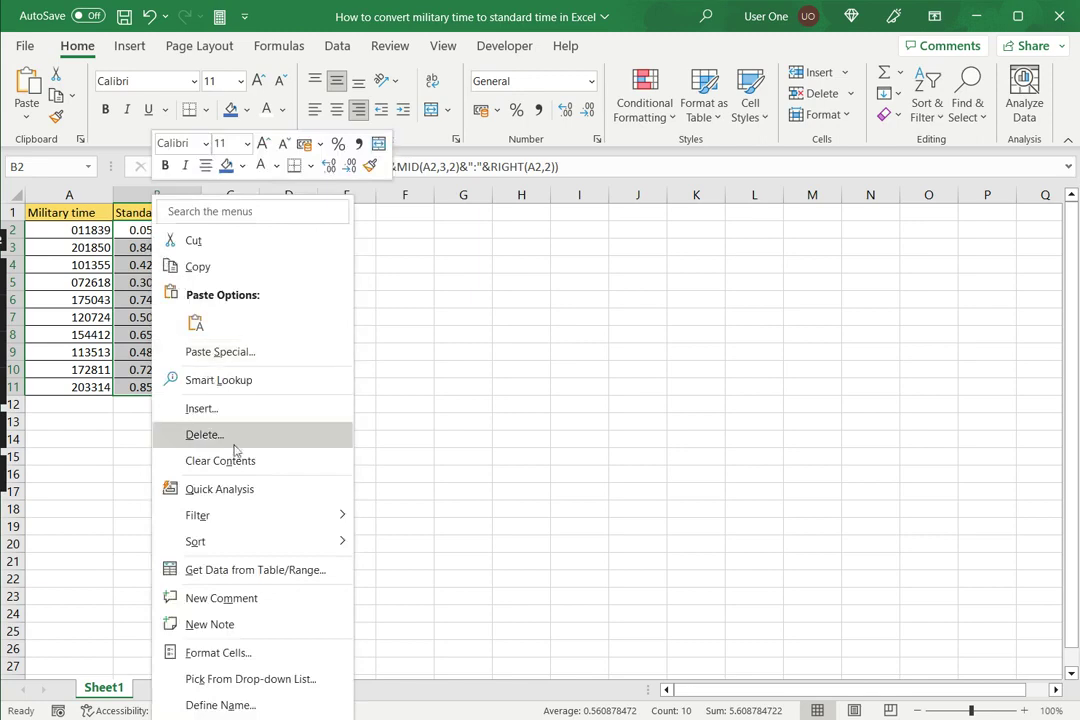
click(238, 653)
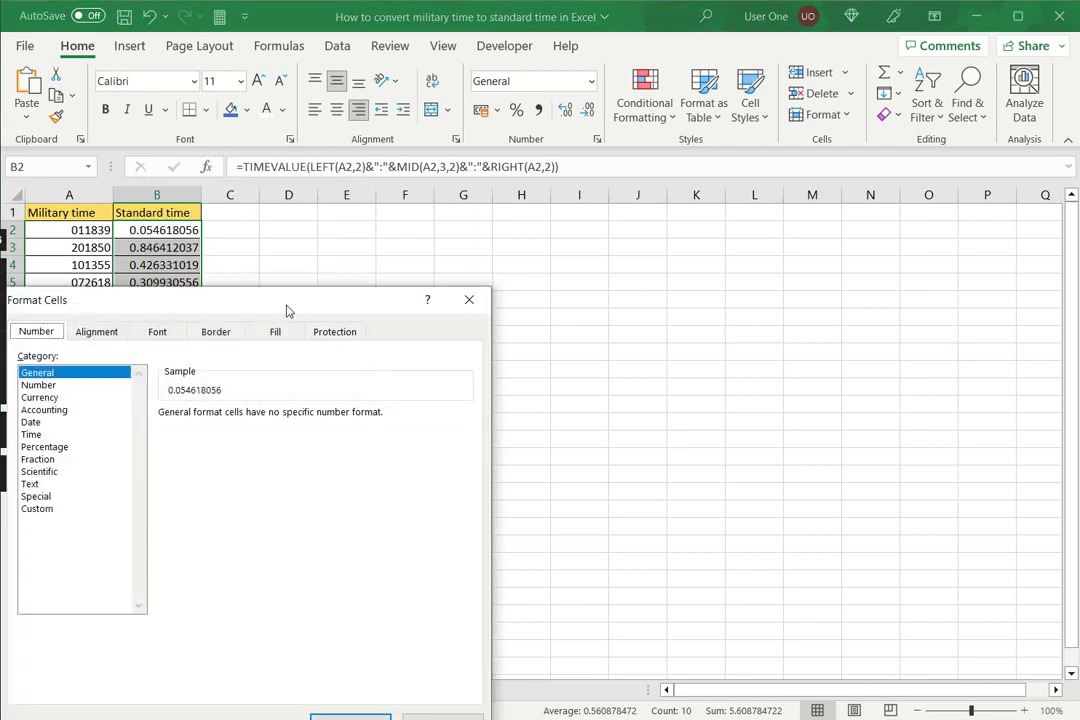
drag(287, 309, 515, 165)
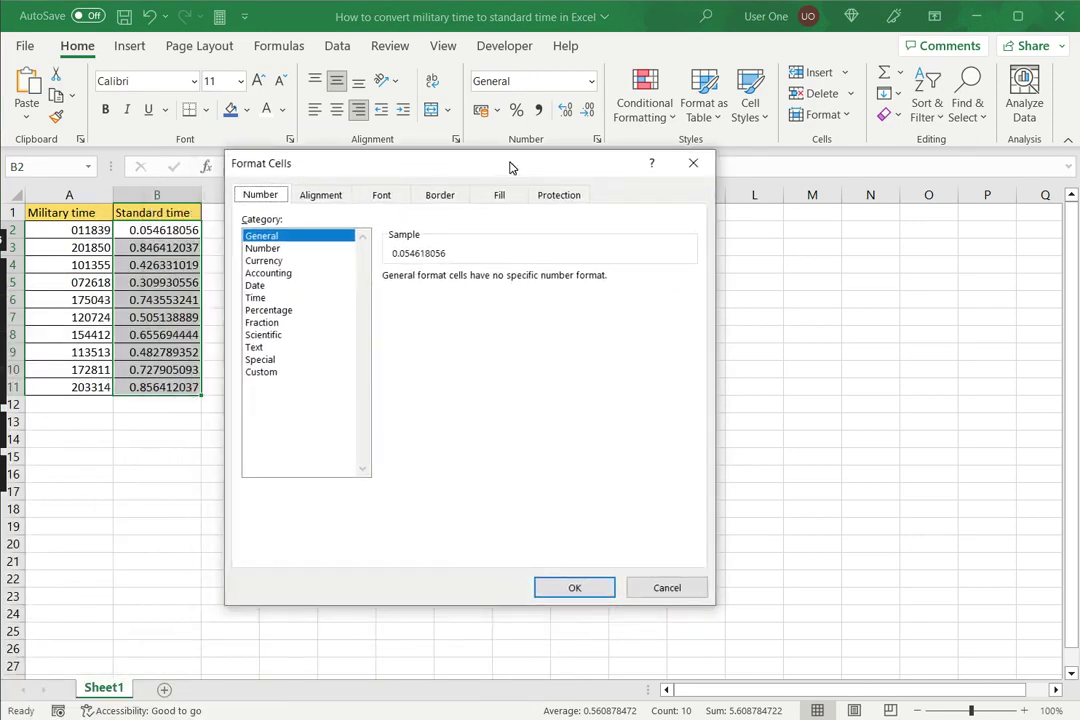
click(258, 297)
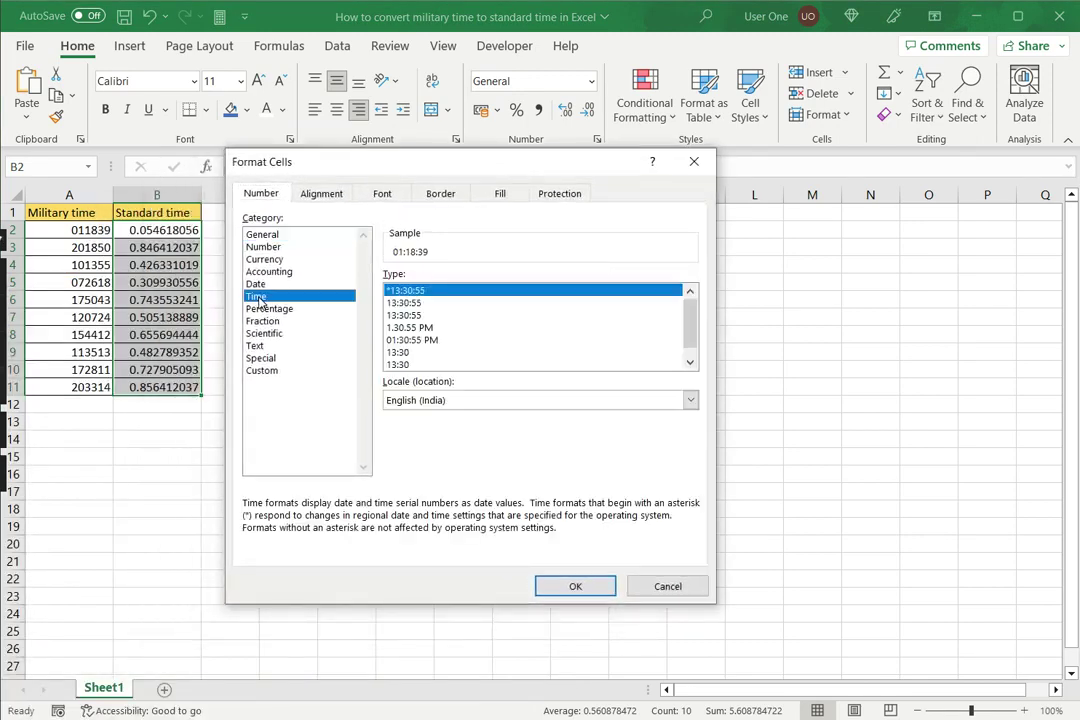
click(411, 341)
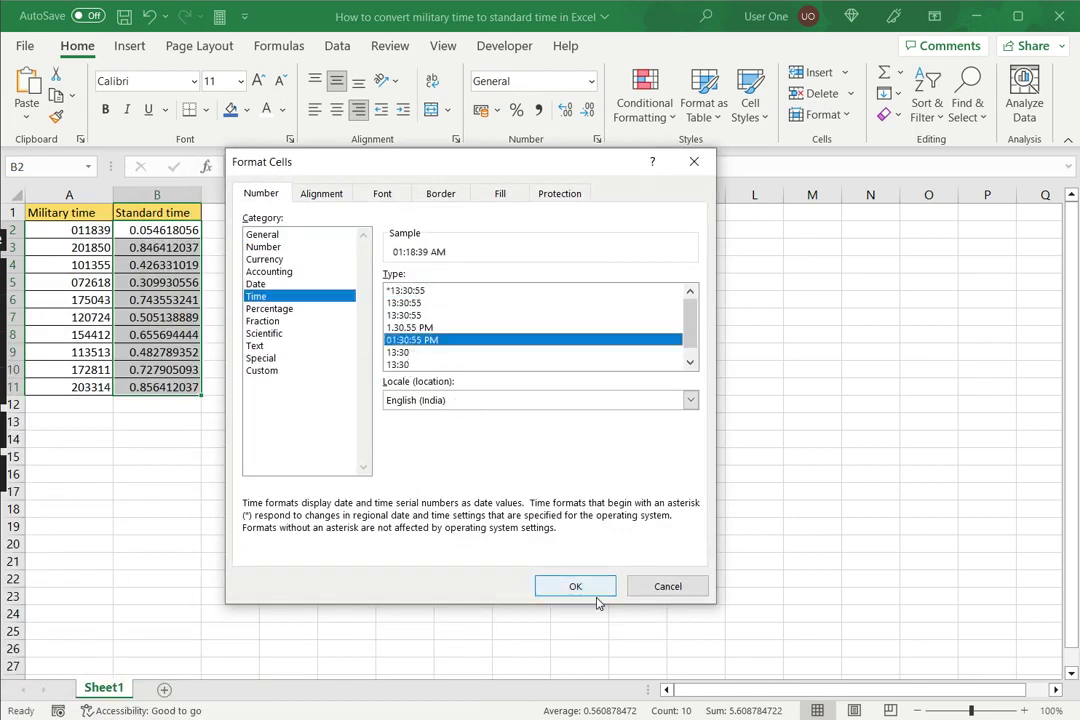
click(576, 587)
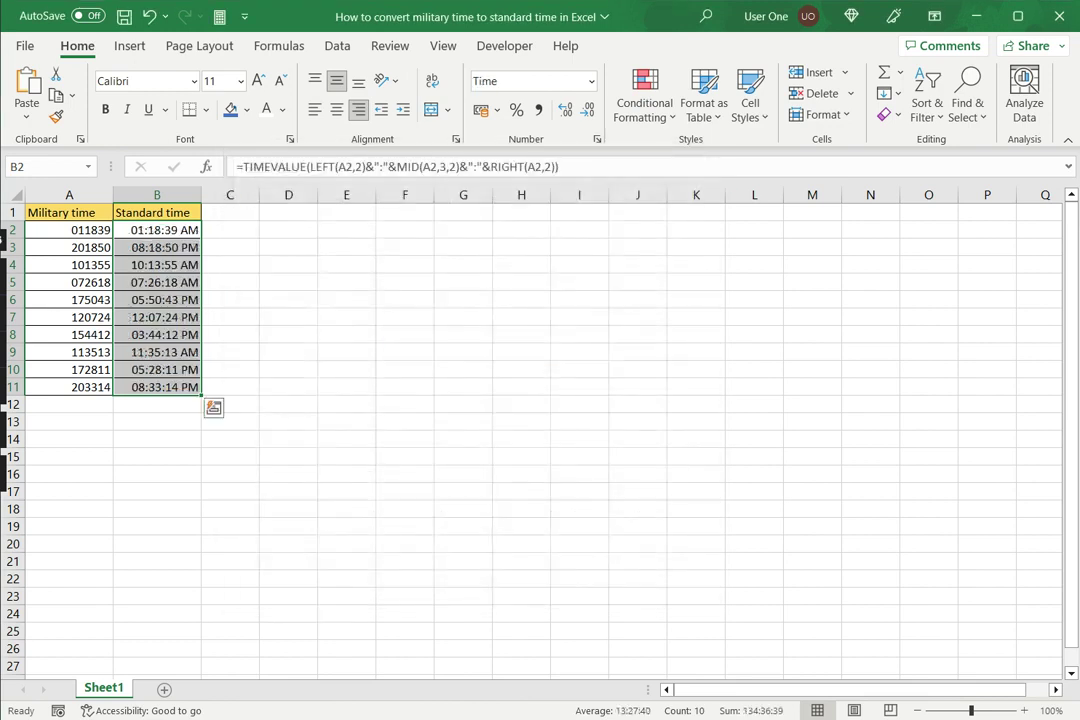
click(69, 230)
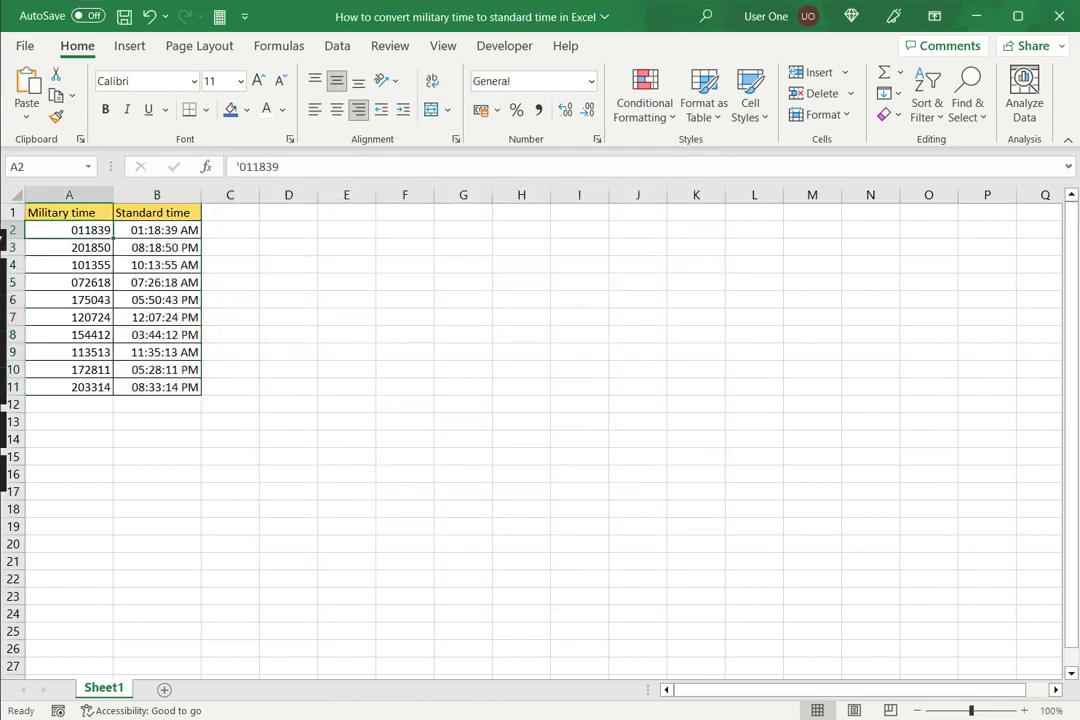
click(156, 230)
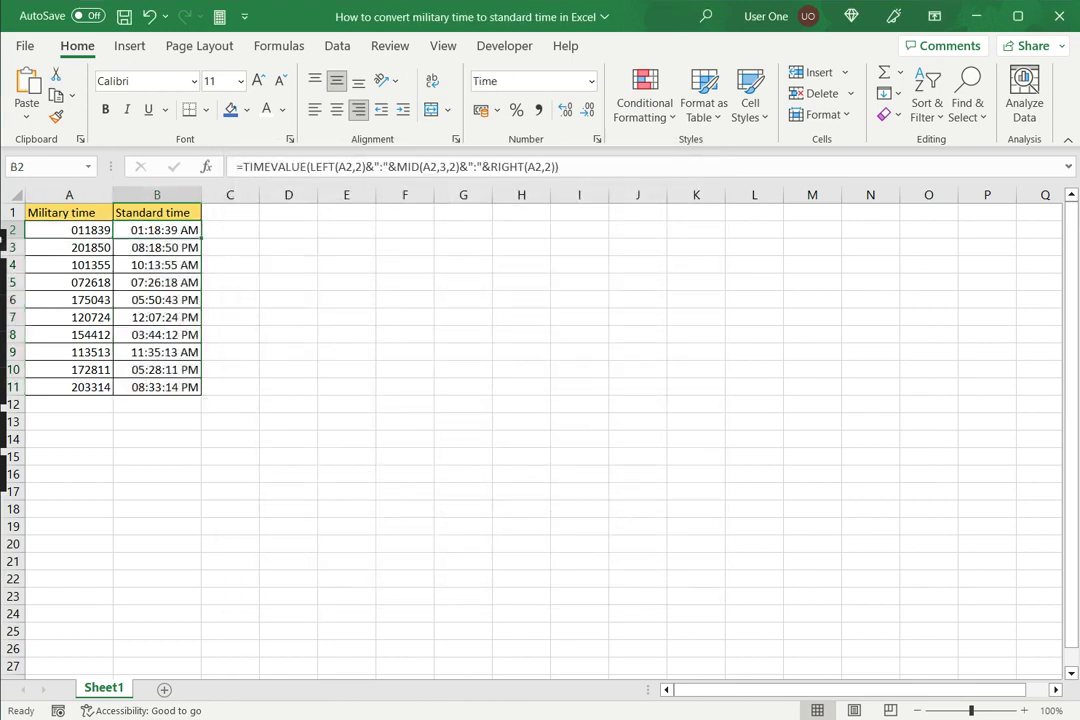